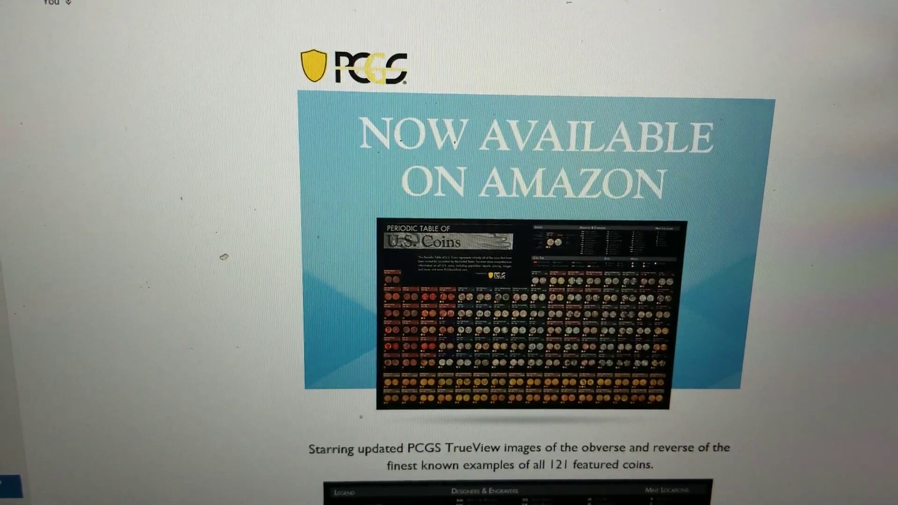
{"action": "scroll", "coordinate": [534, 268], "scroll_direction": "down", "scroll_amount": 1}
{"action": "scroll", "coordinate": [534, 267], "scroll_direction": "down", "scroll_amount": 1}
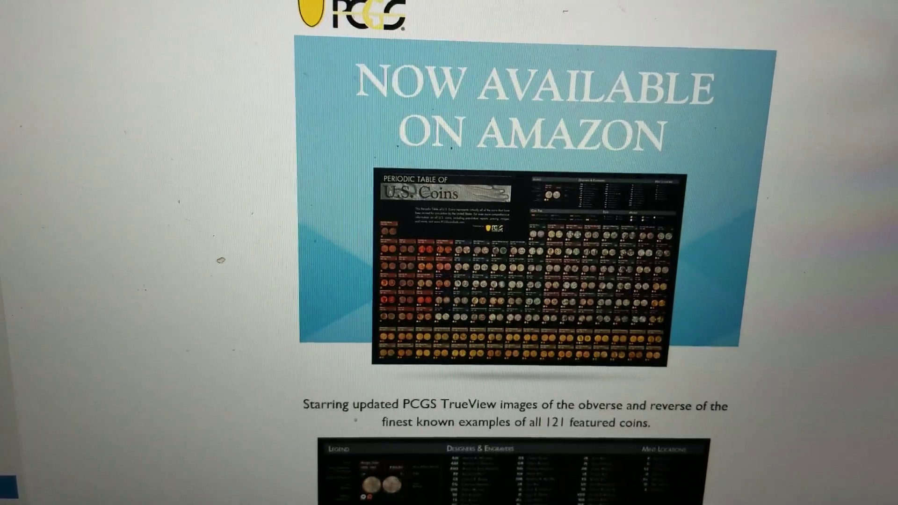
{"action": "scroll", "coordinate": [534, 267], "scroll_direction": "down", "scroll_amount": 1}
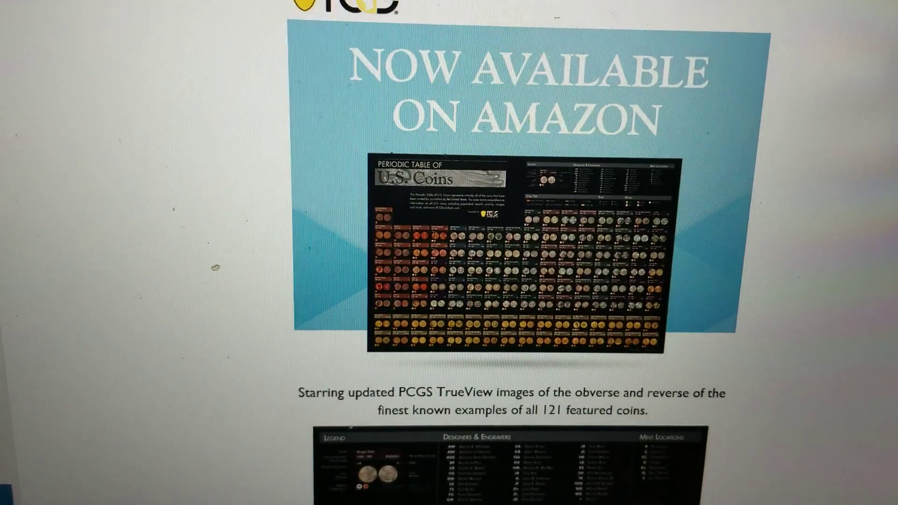
{"action": "scroll", "coordinate": [533, 267], "scroll_direction": "down", "scroll_amount": 1}
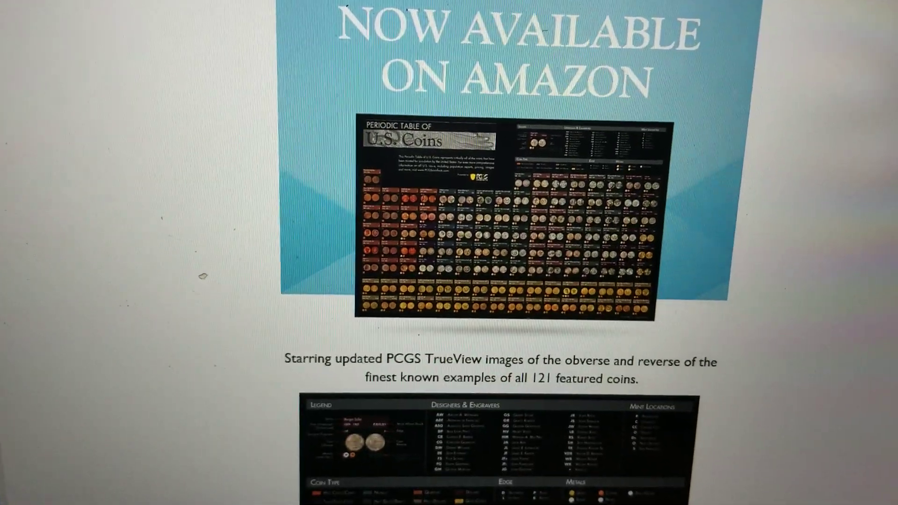
{"action": "scroll", "coordinate": [533, 266], "scroll_direction": "down", "scroll_amount": 1}
{"action": "scroll", "coordinate": [491, 267], "scroll_direction": "down", "scroll_amount": 1}
{"action": "scroll", "coordinate": [491, 267], "scroll_direction": "down", "scroll_amount": 1}
{"action": "scroll", "coordinate": [492, 267], "scroll_direction": "down", "scroll_amount": 1}
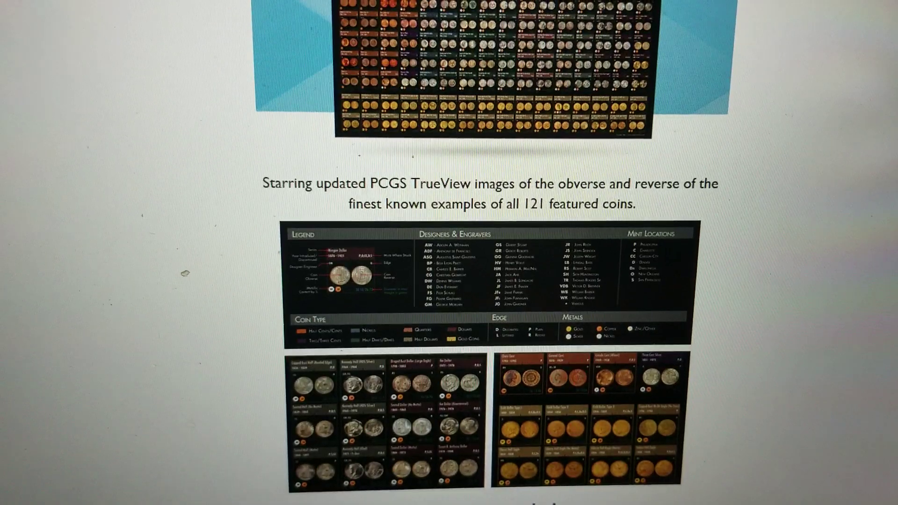
{"action": "scroll", "coordinate": [491, 267], "scroll_direction": "down", "scroll_amount": 1}
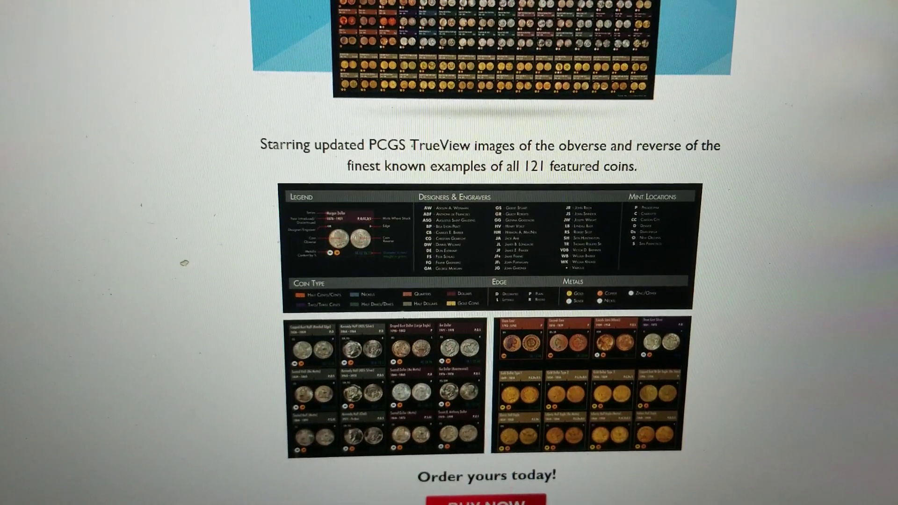
{"action": "scroll", "coordinate": [492, 267], "scroll_direction": "down", "scroll_amount": 1}
{"action": "scroll", "coordinate": [504, 237], "scroll_direction": "up", "scroll_amount": 1}
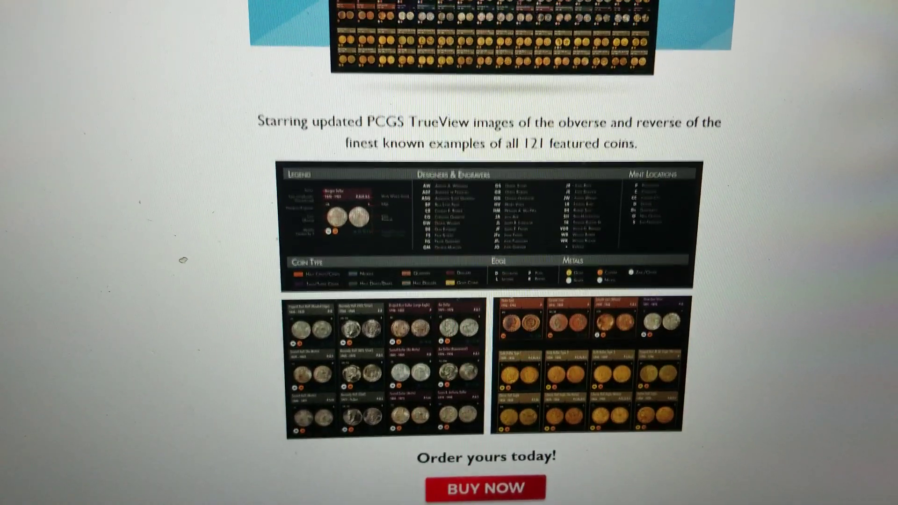